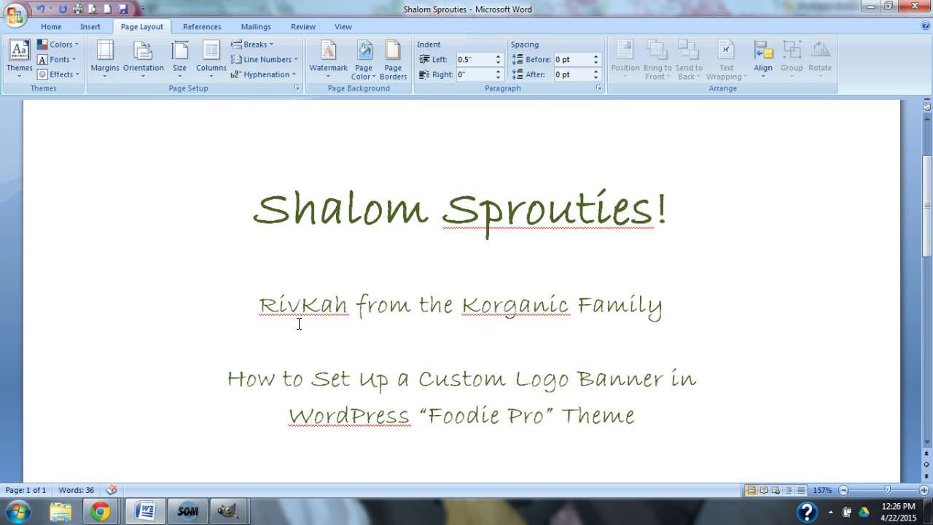
Read the introduction document through to the "Already Completed" notes on the logo's dimensions and return to its title.
key("Return")
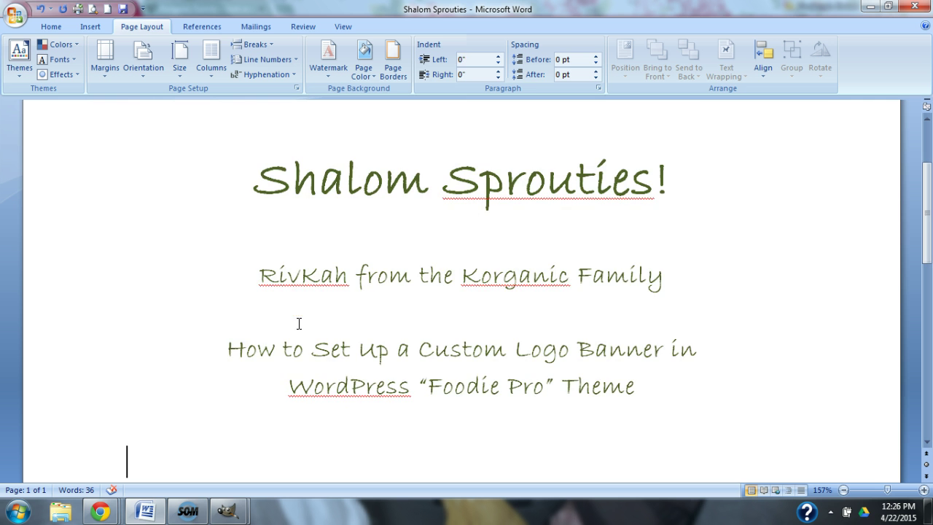
type("Already Completed")
key("Return")
type("1.) Used \"Gimp 2\" to Format My Logo to the Recommended Dimensions 800x340 Pixels")
key("Return")
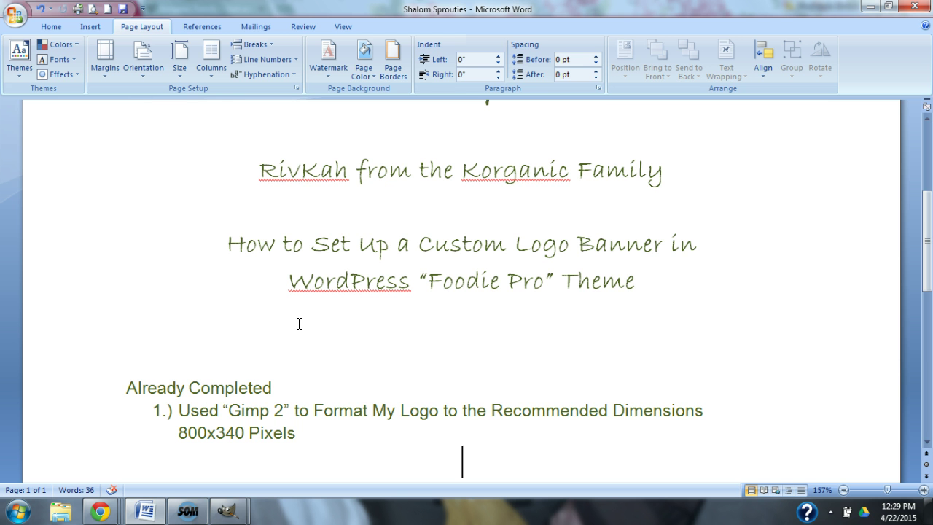
key("Up")
key("Up")
key("Up")
key("Up")
key("Up")
key("Up")
key("Up")
key("Up")
key("Up")
key("Up")
key("Up")
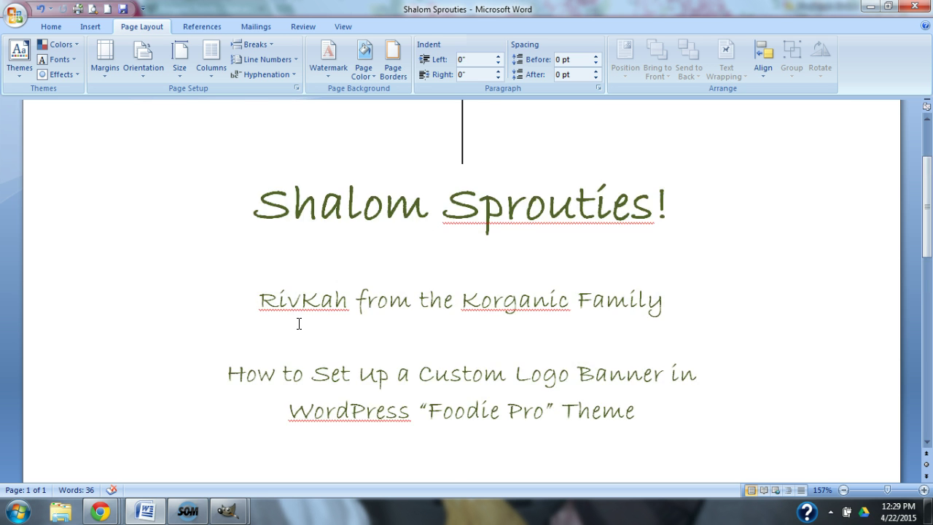
Switch to the WordPress dashboard in the browser and look at the site's front page.
left_click(868, 7)
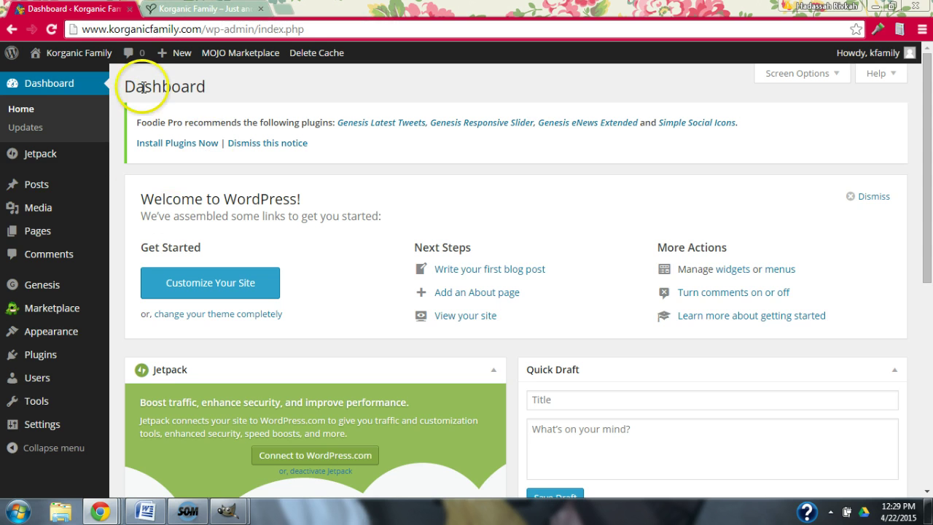
left_click(178, 8)
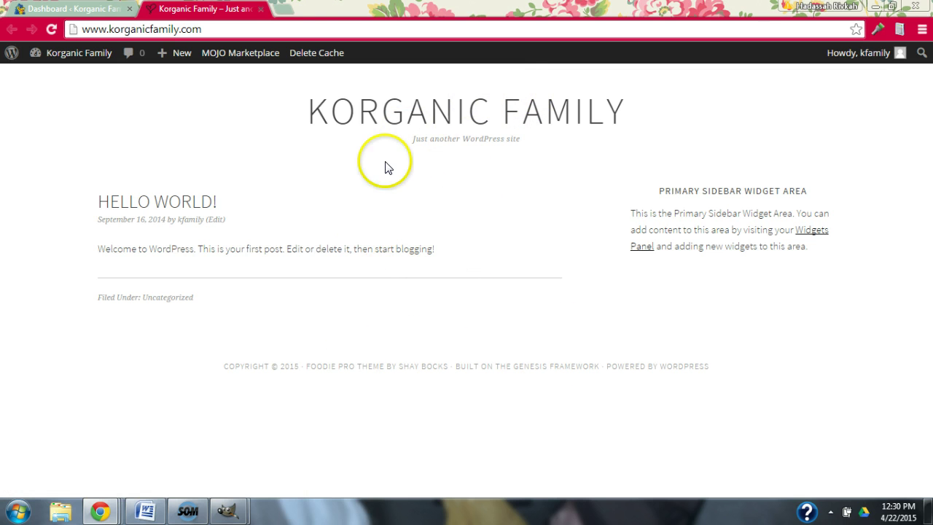
left_click(77, 5)
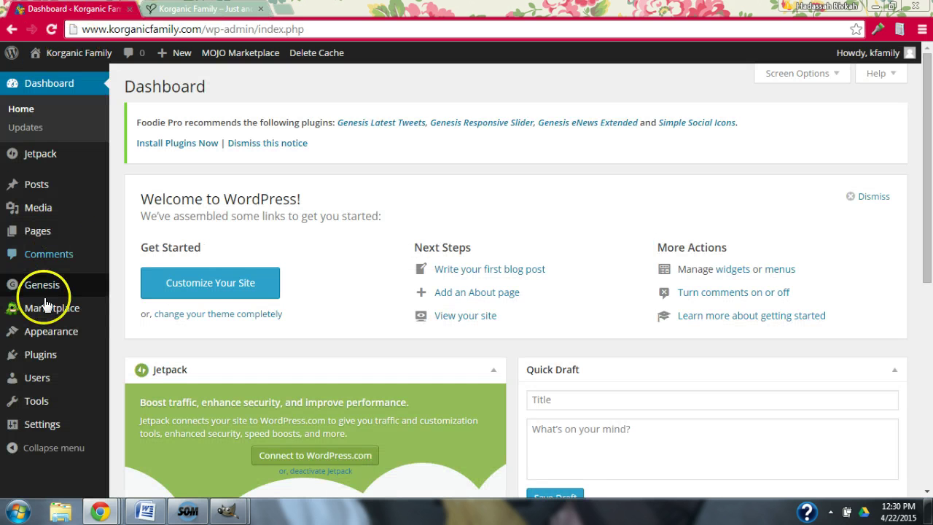
Open the theme's header image settings and start adding a new image as an uploaded file.
mouse_move(45, 321)
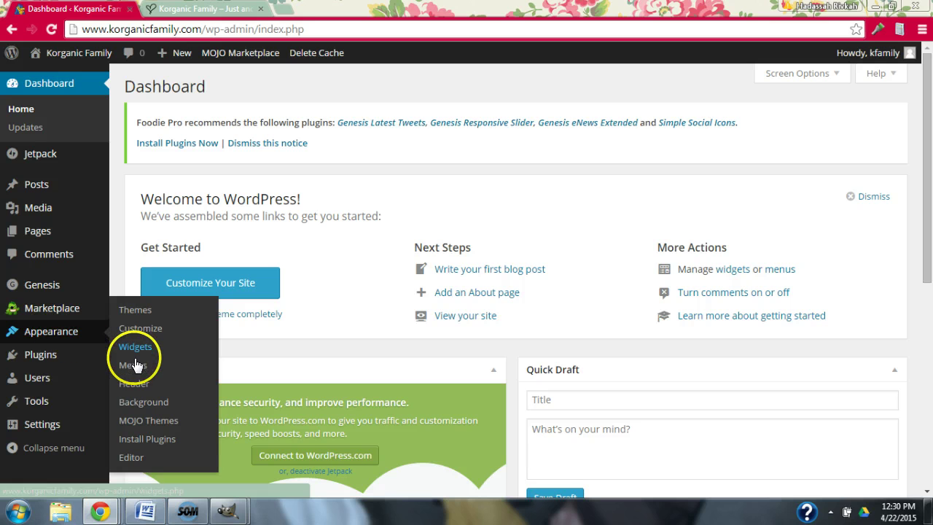
left_click(129, 391)
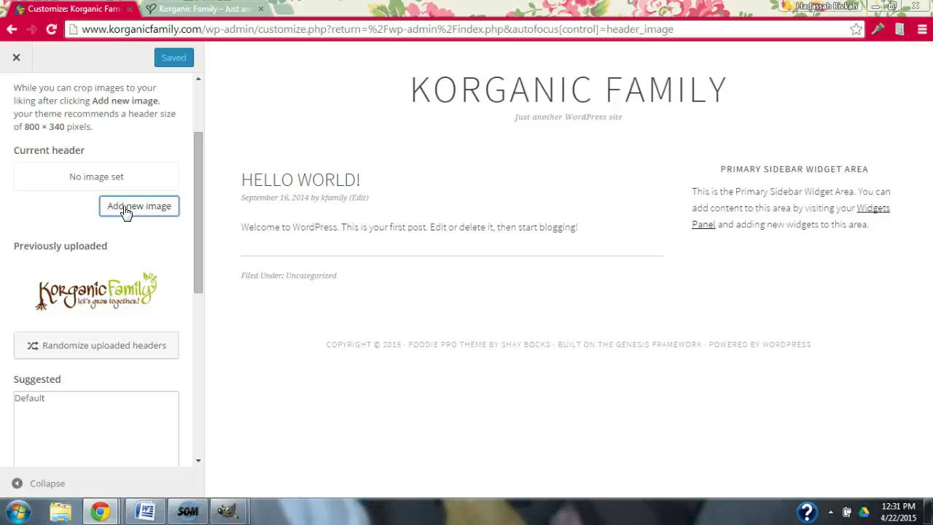
left_click(125, 210)
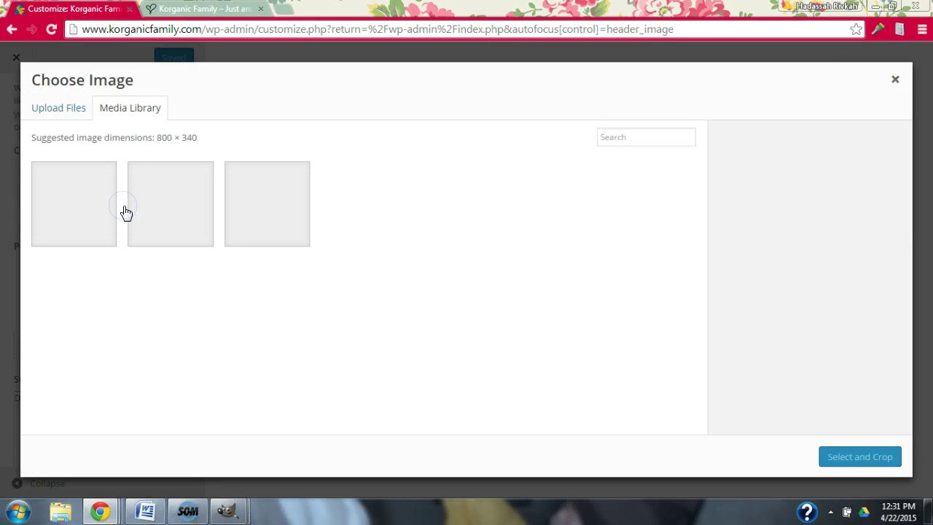
left_click(65, 109)
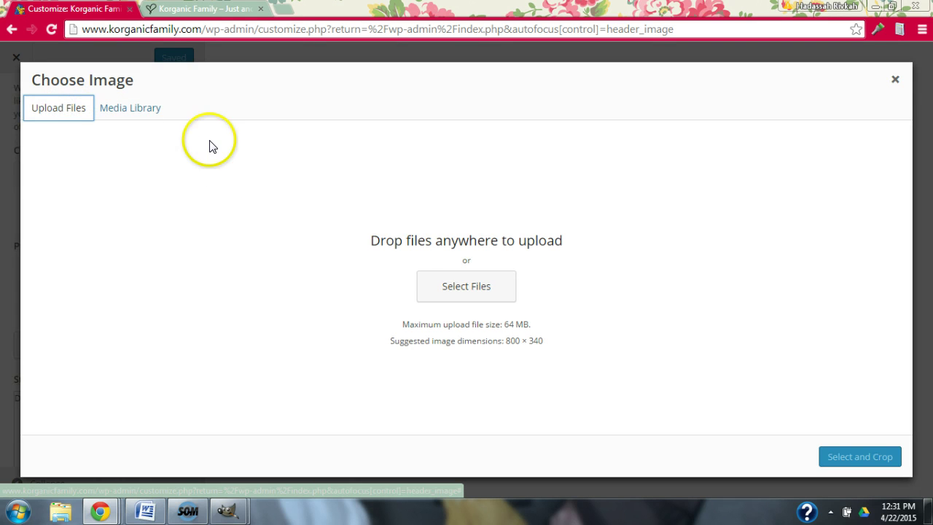
Upload the image file "web banner 2" from the Korganic Family folder to the media library.
left_click(464, 288)
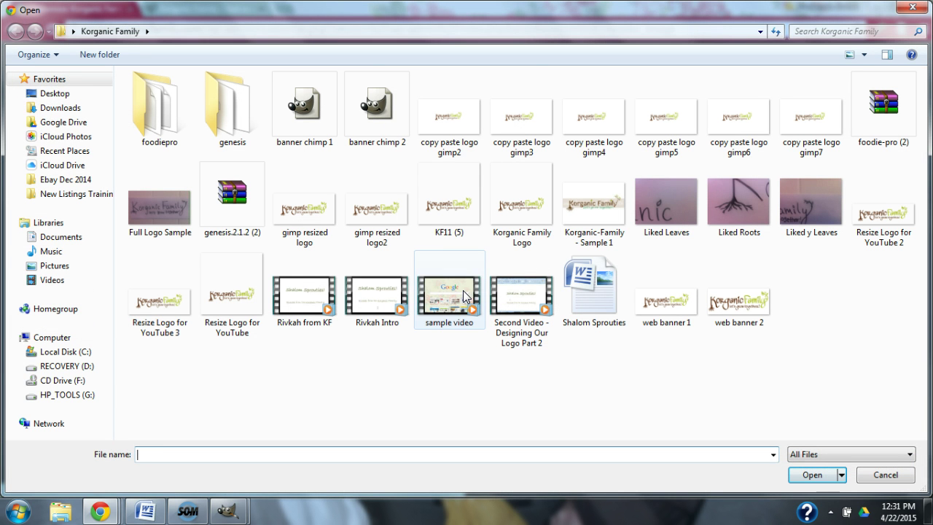
left_click(412, 345)
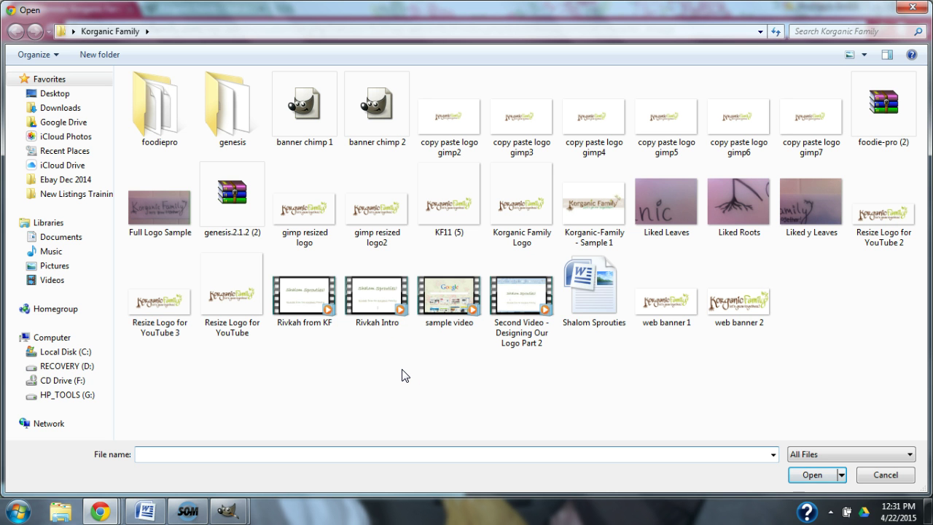
left_click(721, 302)
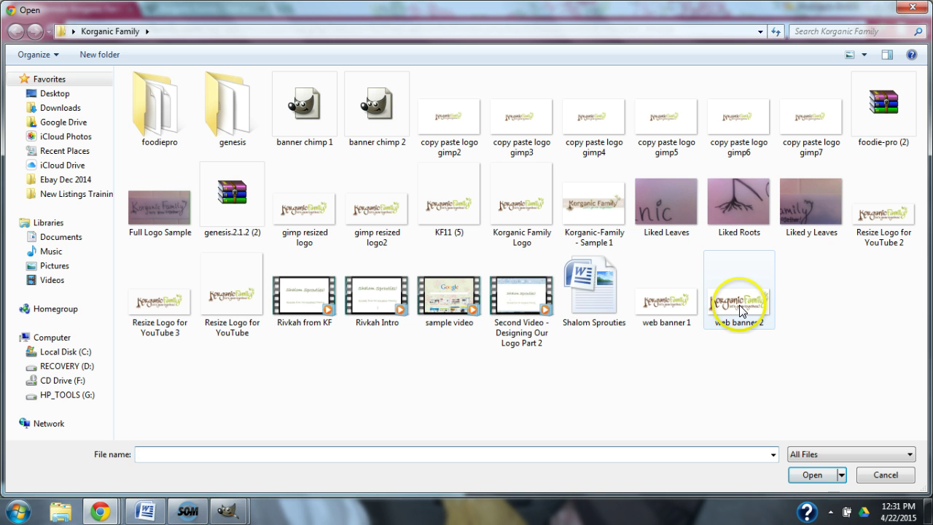
left_click(665, 318)
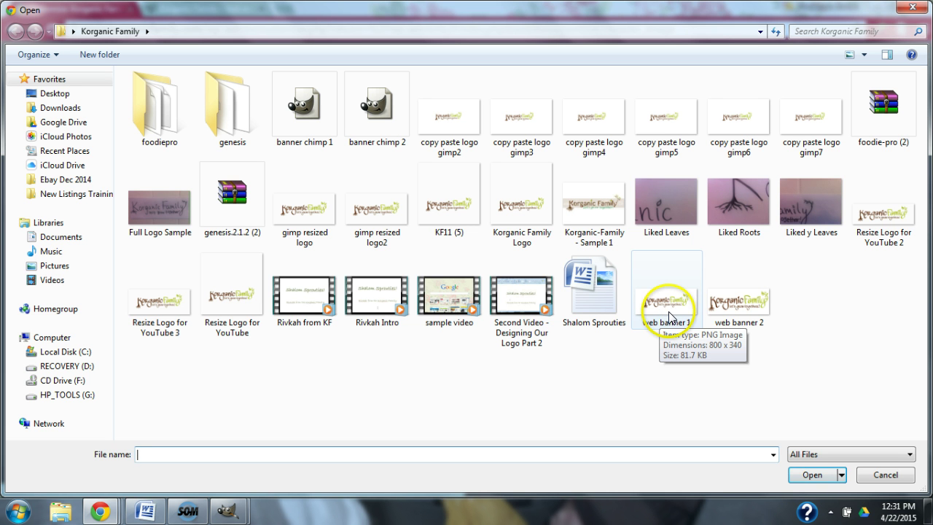
left_click(780, 297)
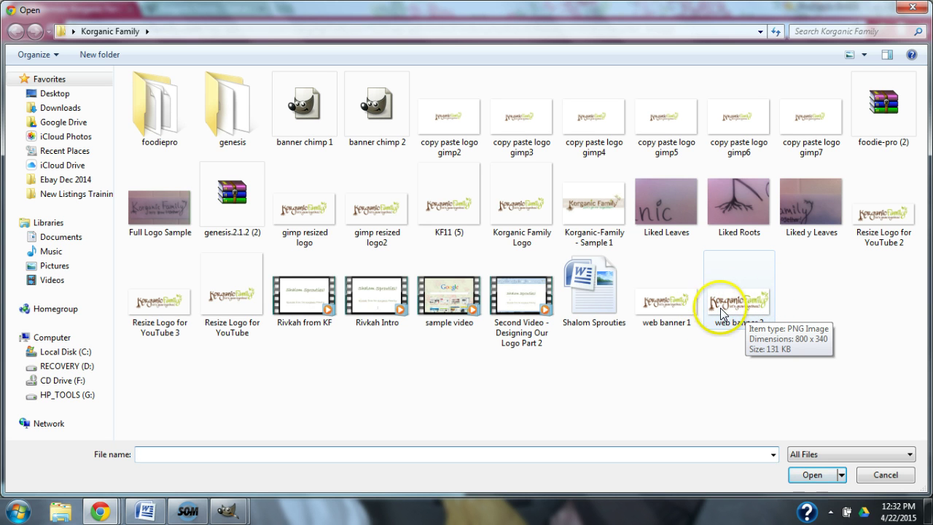
left_click(809, 475)
left_click(739, 310)
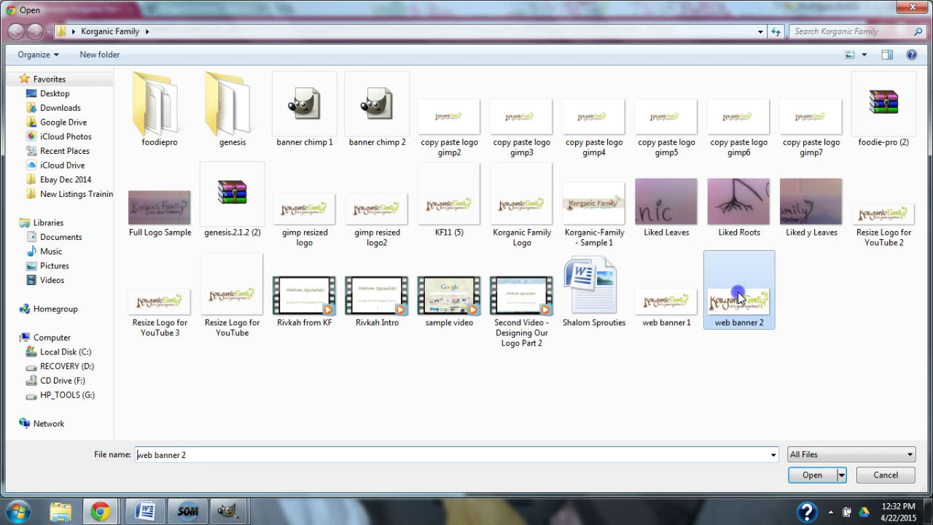
left_click(811, 475)
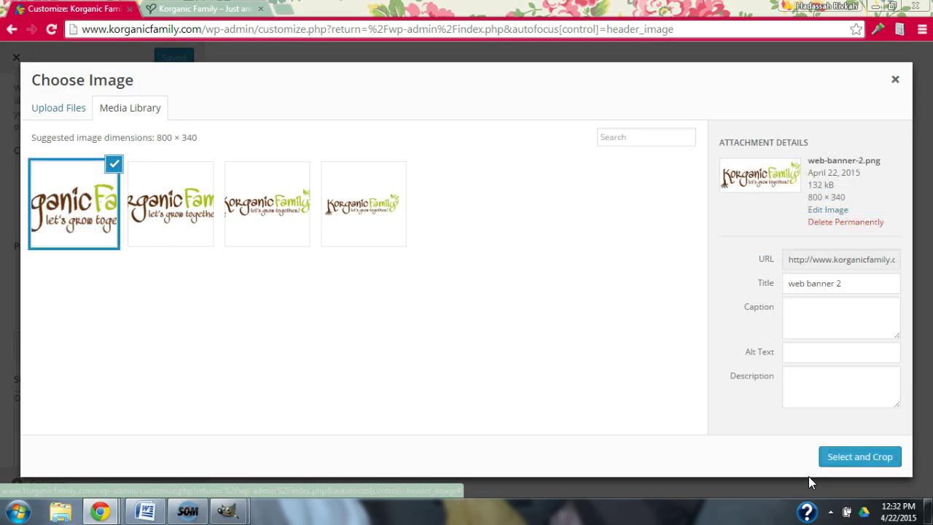
Apply the uploaded "web banner 2" image as the site's header image without cropping it.
left_click(855, 461)
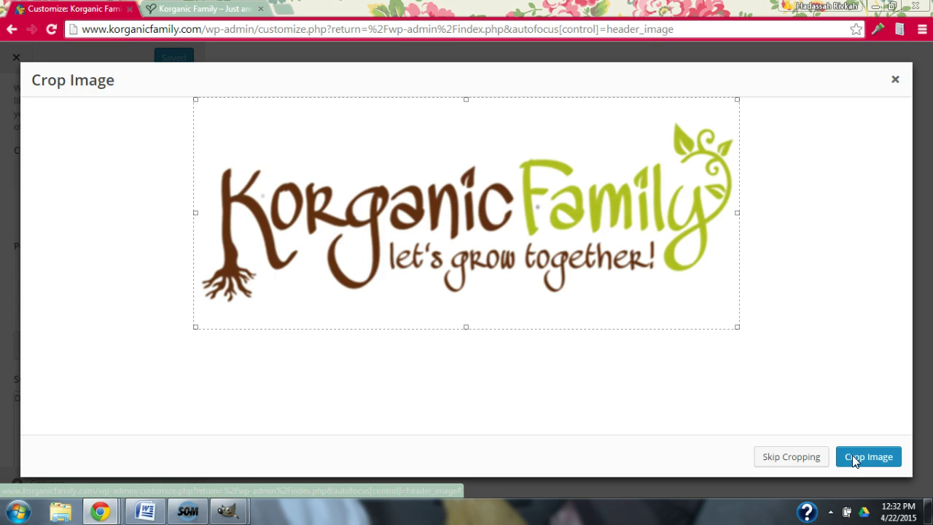
left_click(745, 353)
mouse_move(735, 327)
left_mouse_down()
mouse_move(690, 294)
mouse_move(686, 304)
mouse_move(744, 330)
left_mouse_up()
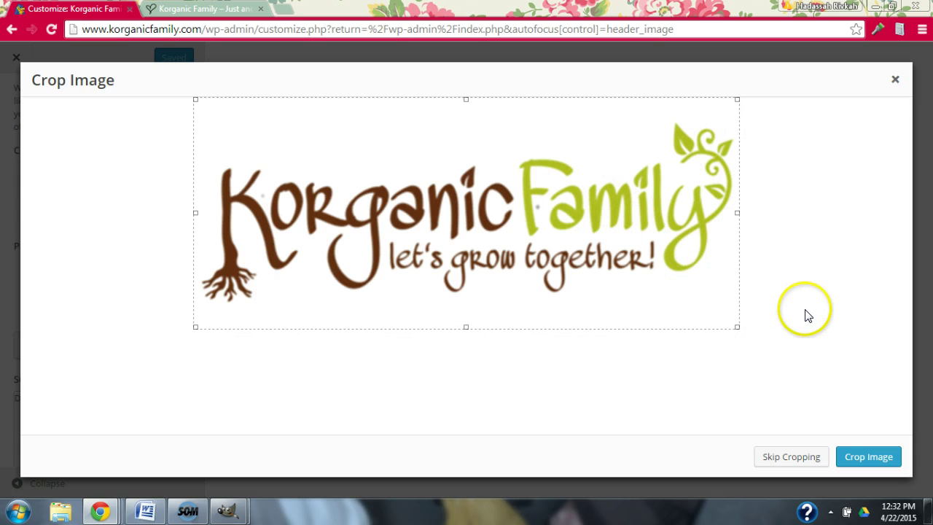
left_click(861, 458)
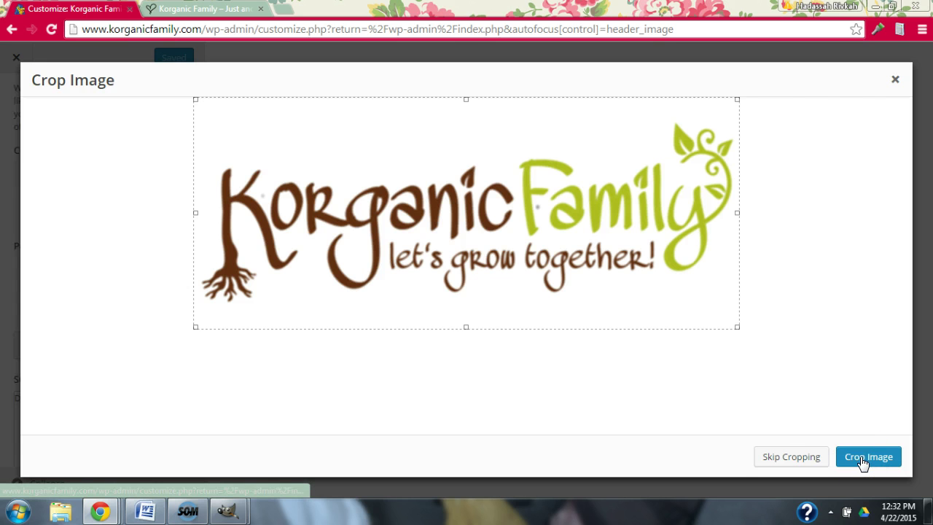
left_click(847, 460)
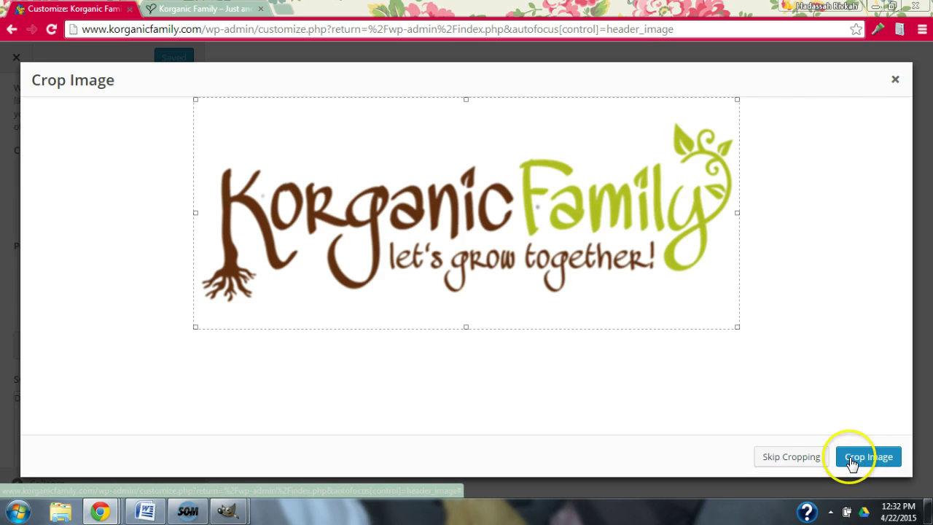
left_click(809, 458)
left_click(805, 459)
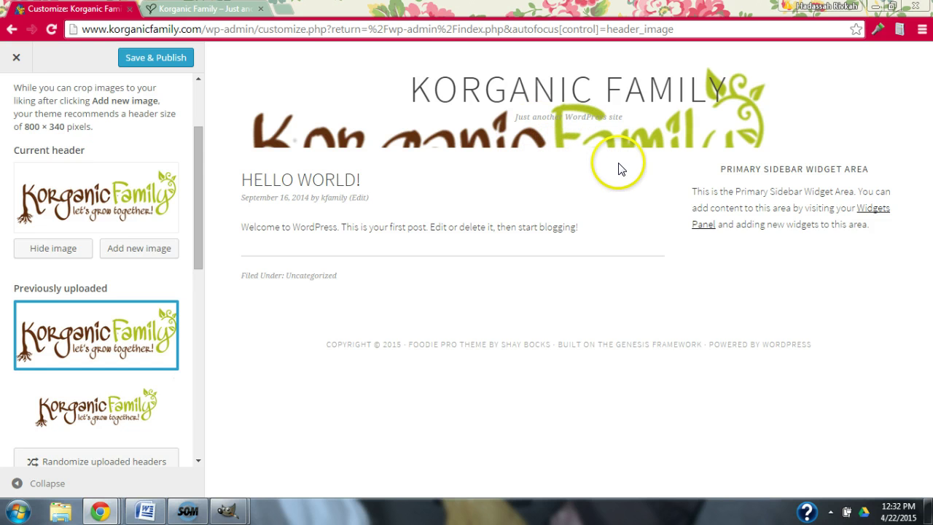
Reload the site's front page to check its header, and return to the customizer.
left_click(200, 8)
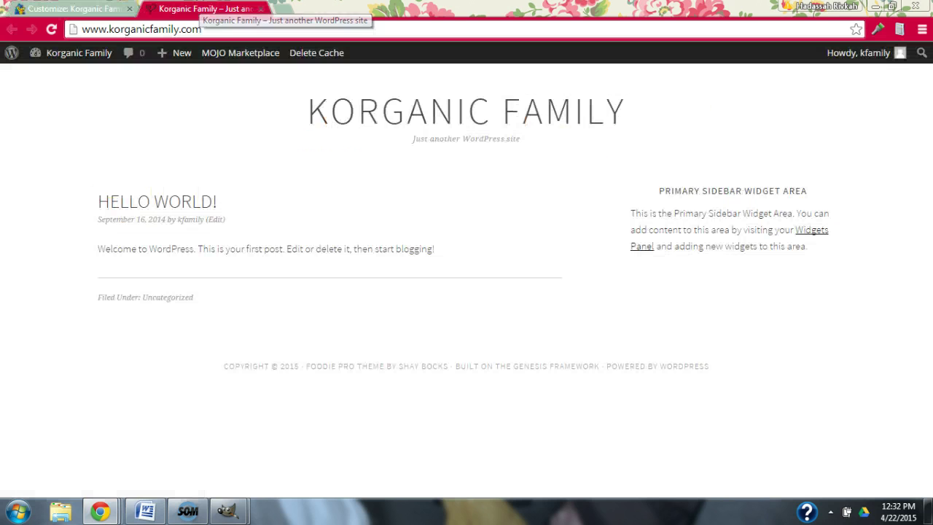
left_click(51, 30)
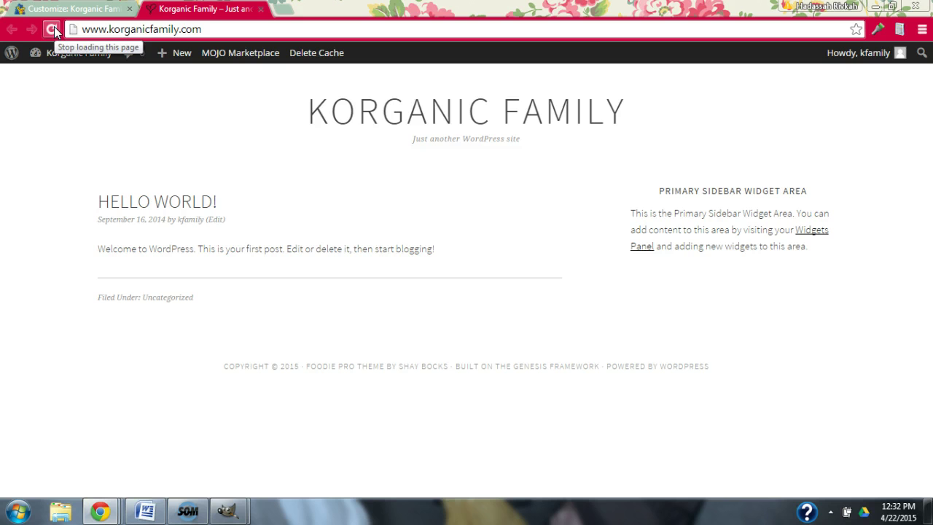
left_click(75, 7)
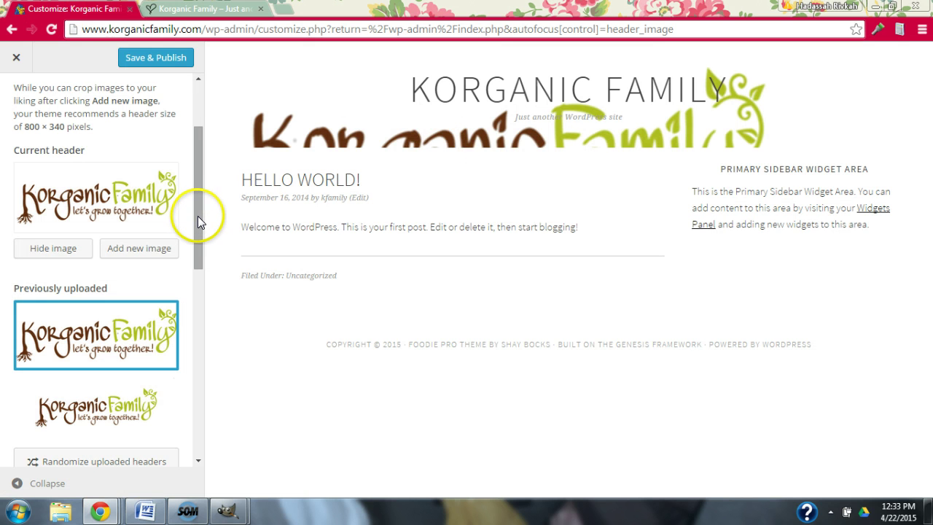
Save and publish the new header image, and reload the site's front page to check it.
left_click_drag(198, 216, 221, 131)
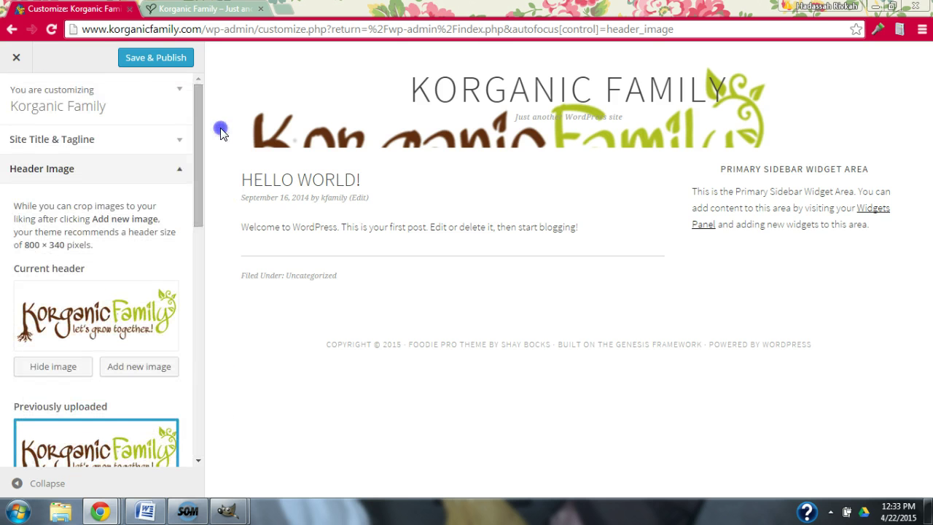
left_click(157, 58)
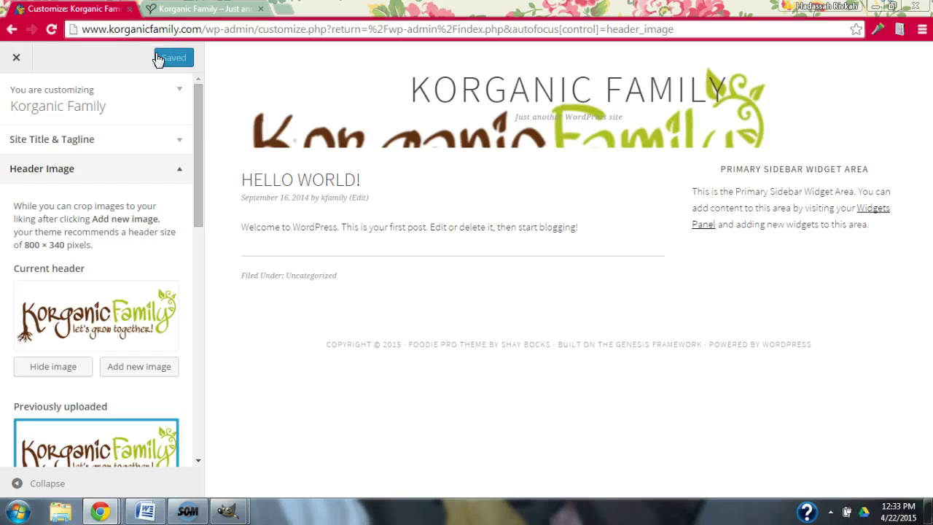
left_click(205, 9)
left_click(51, 29)
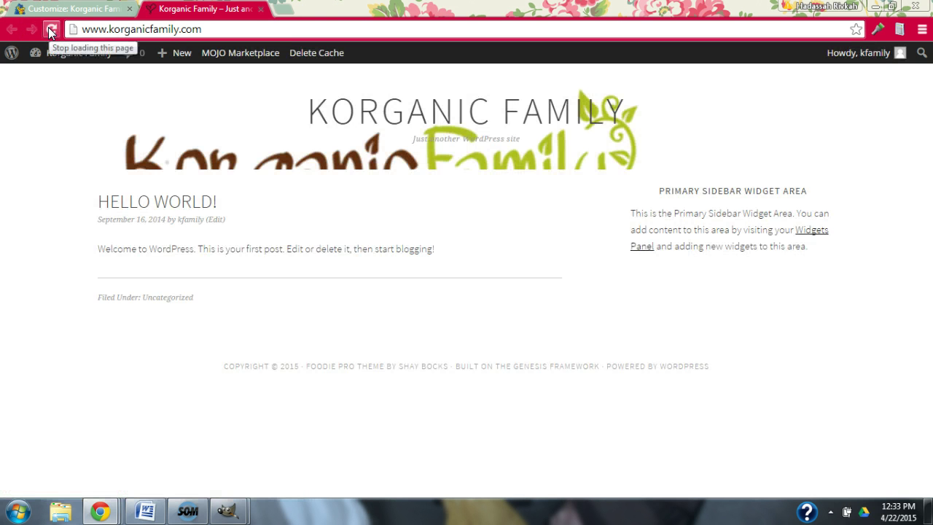
Turn off Display Header Text for the site title and tagline, publish the change and reload the front page.
left_click(70, 9)
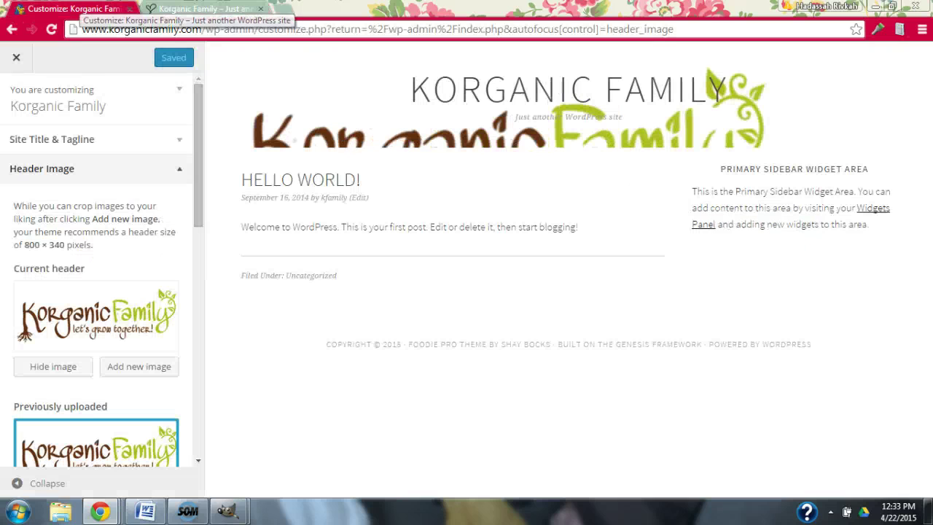
left_click(194, 182)
left_click(88, 135)
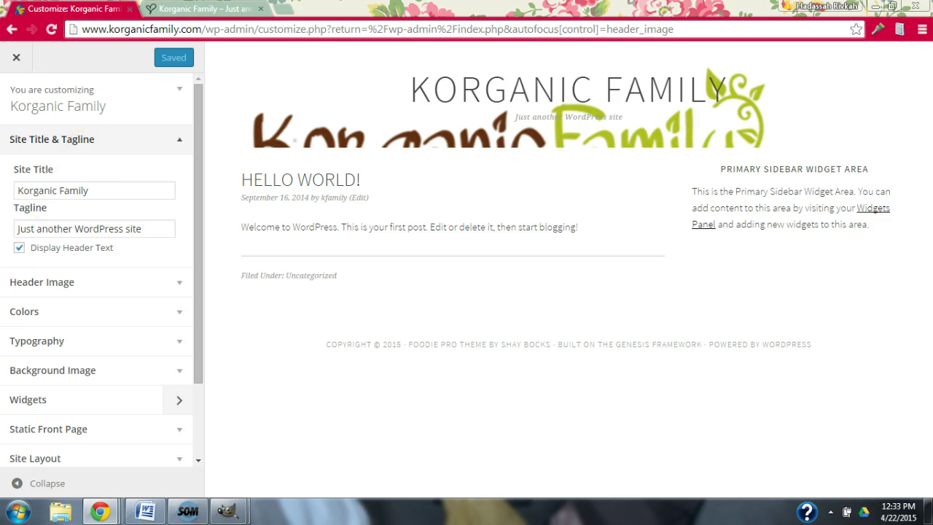
left_click(18, 250)
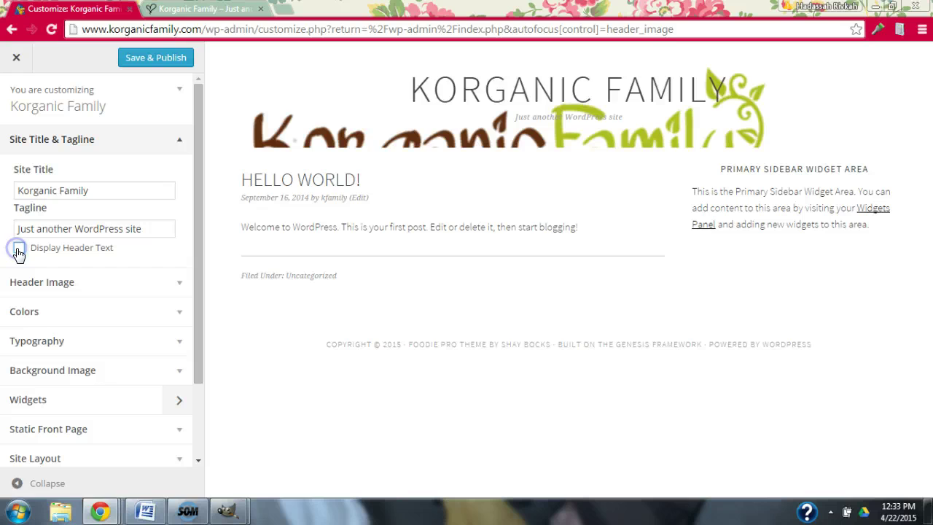
left_click(165, 65)
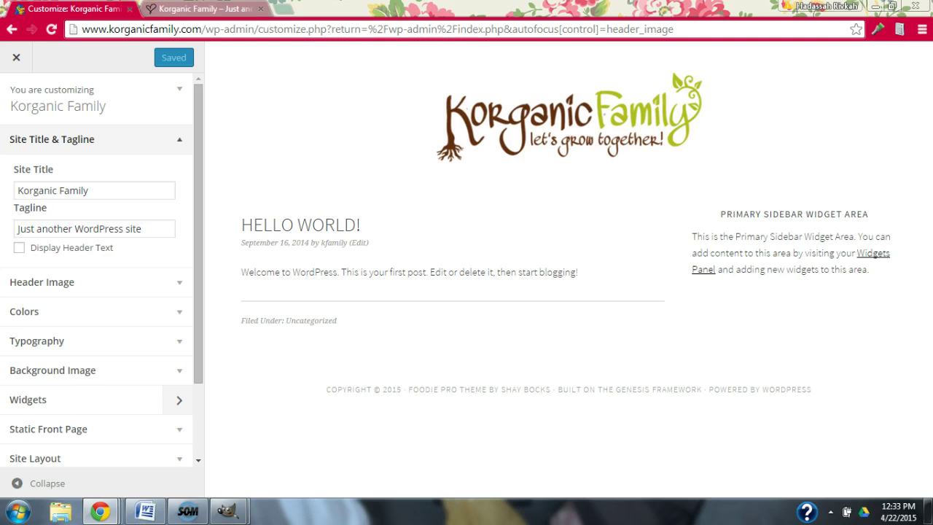
key("ctrl+Tab")
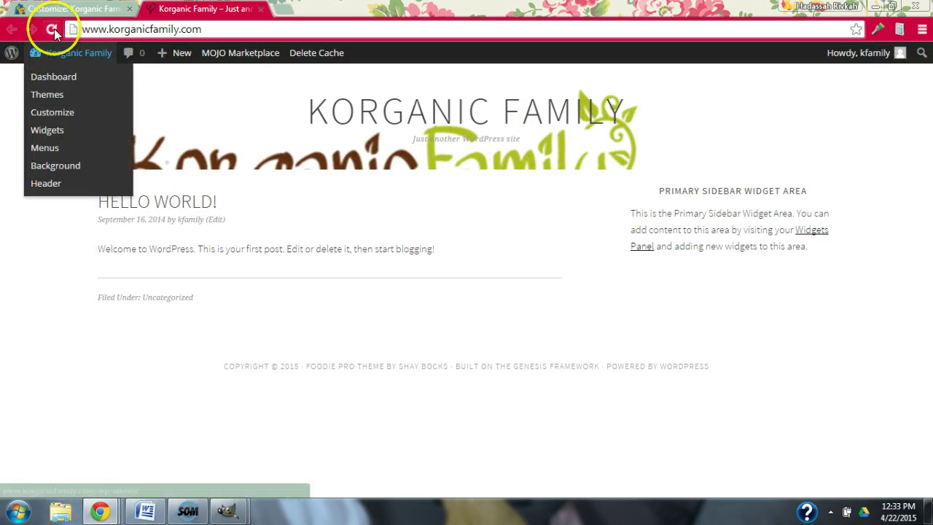
left_click(52, 29)
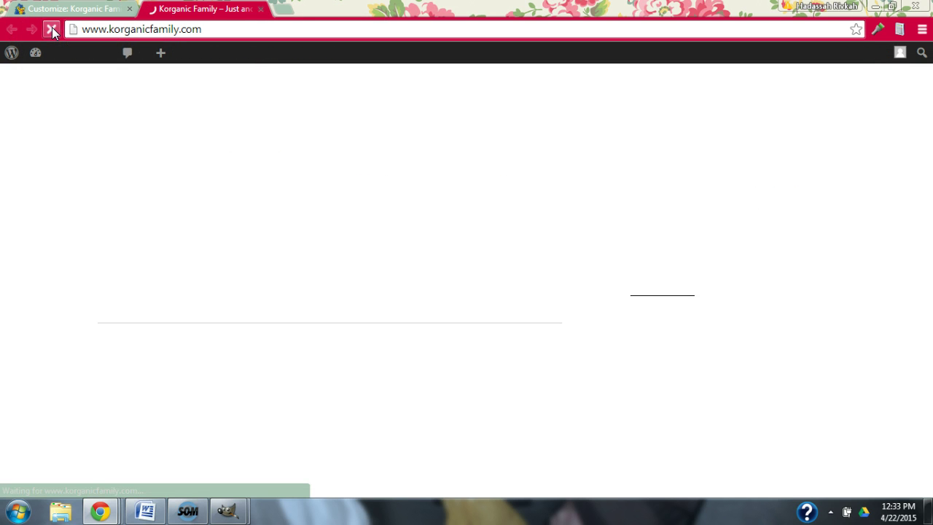